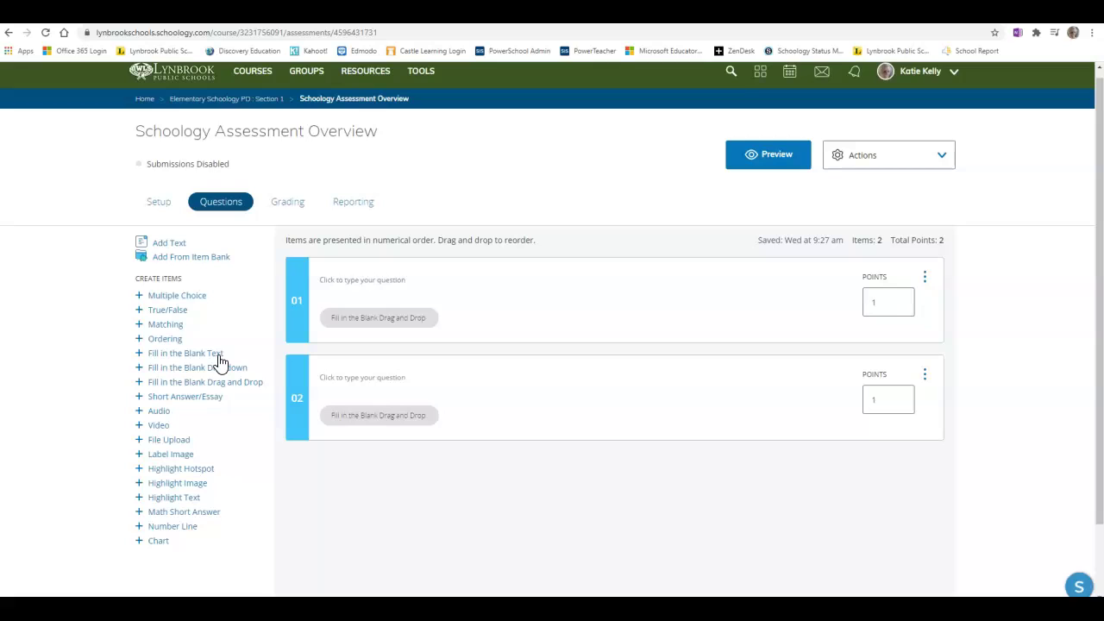
Step: Measure the green angle in the sample math test with the protractor tool and activate its answer blank
left_click(222, 382)
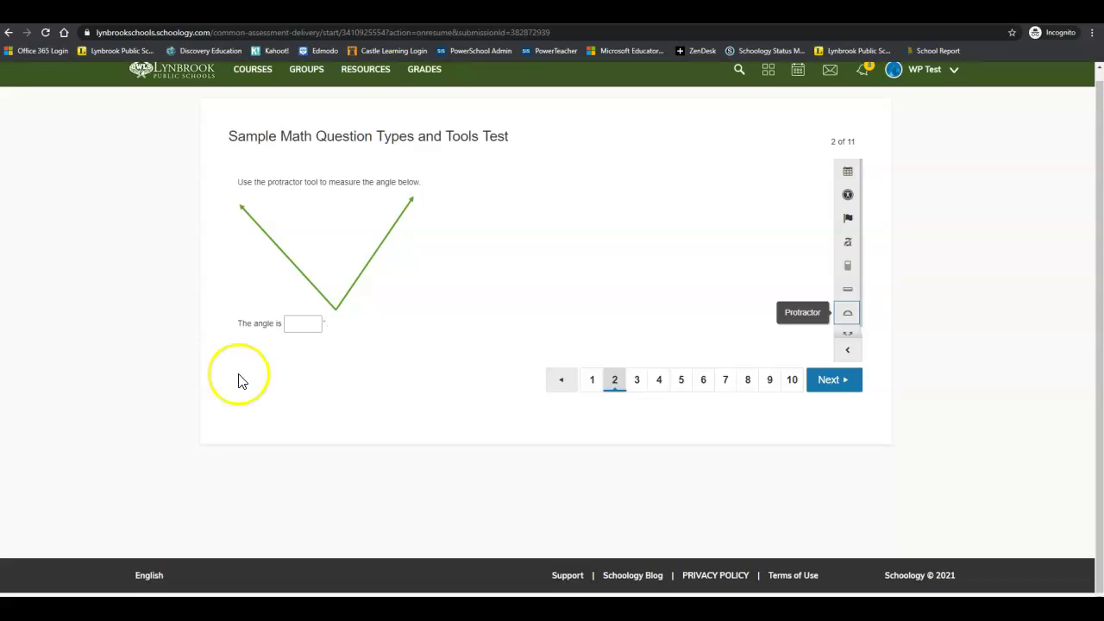
left_click(847, 315)
left_click_drag(595, 365, 366, 289)
left_click_drag(216, 288, 280, 205)
left_click(295, 325)
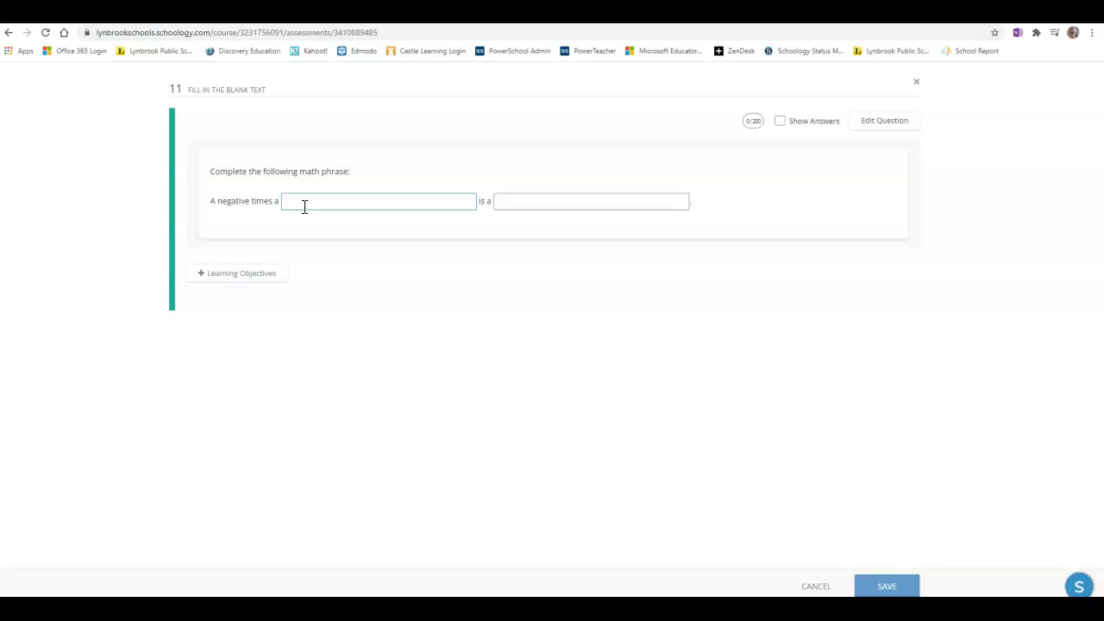
Step: Examine the sample fill-in-the-blank questions on the math phrase, the line length in centimeters and the ribbon length in millimeters
left_click(254, 291)
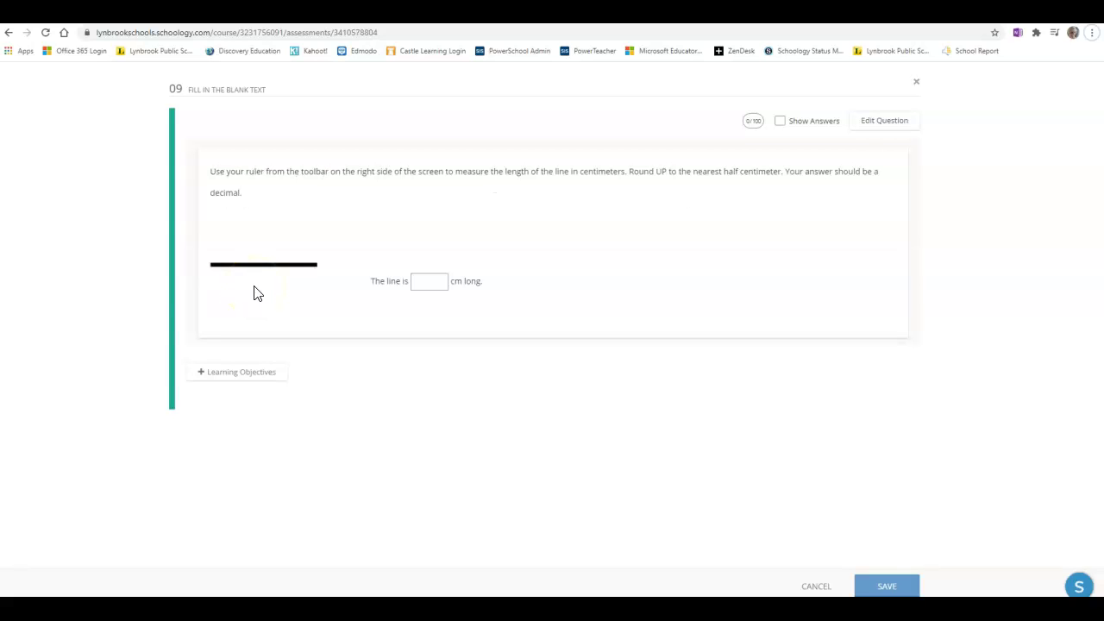
left_click(429, 282)
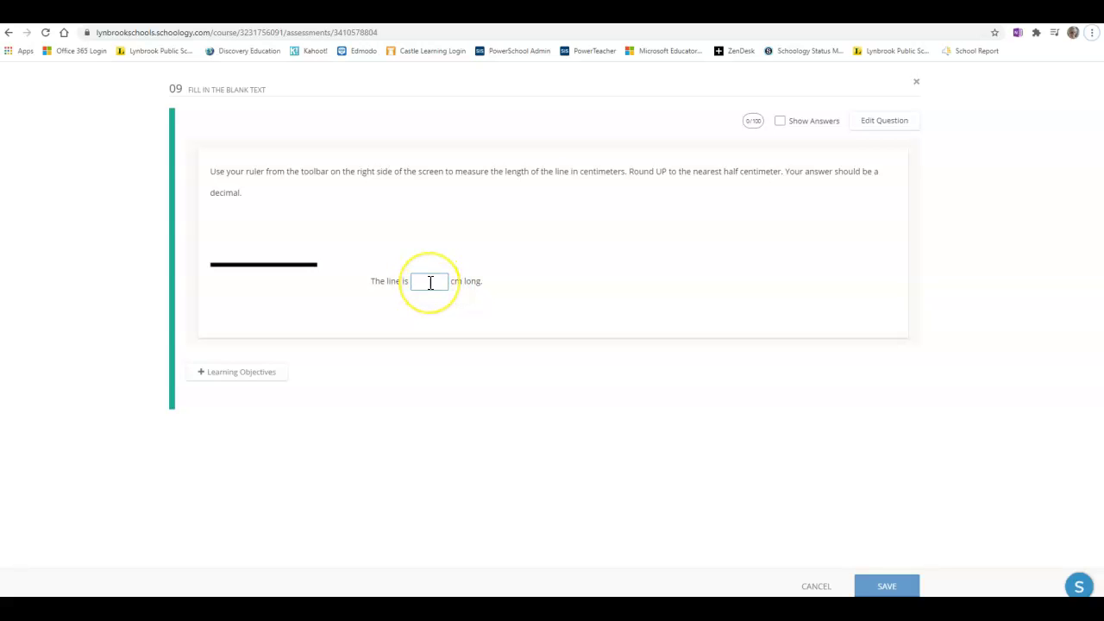
left_click(382, 285)
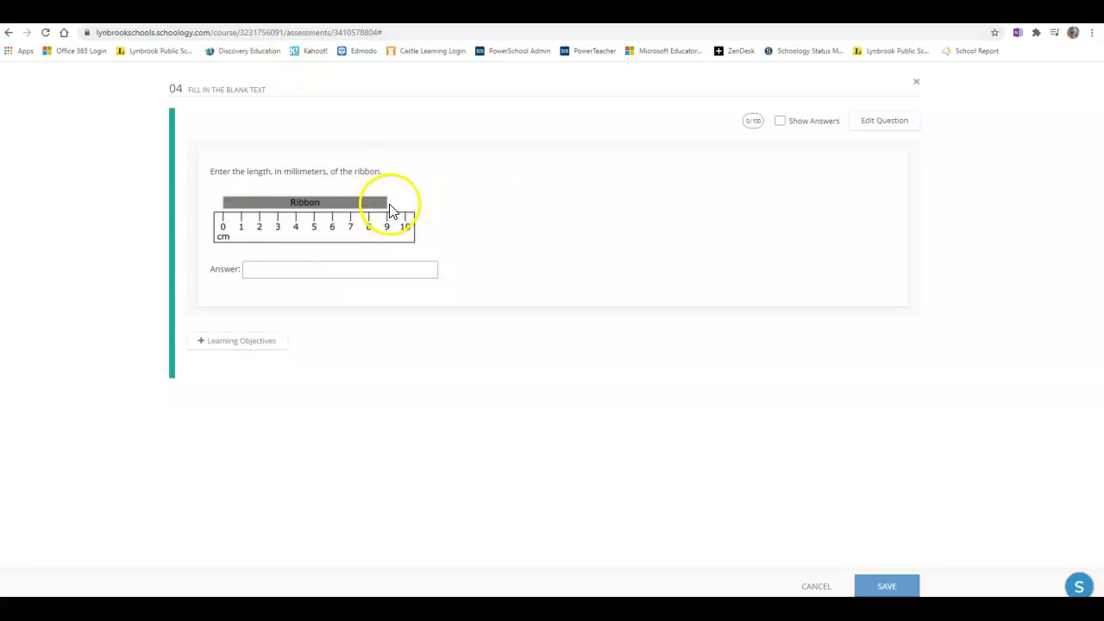
left_click(316, 272)
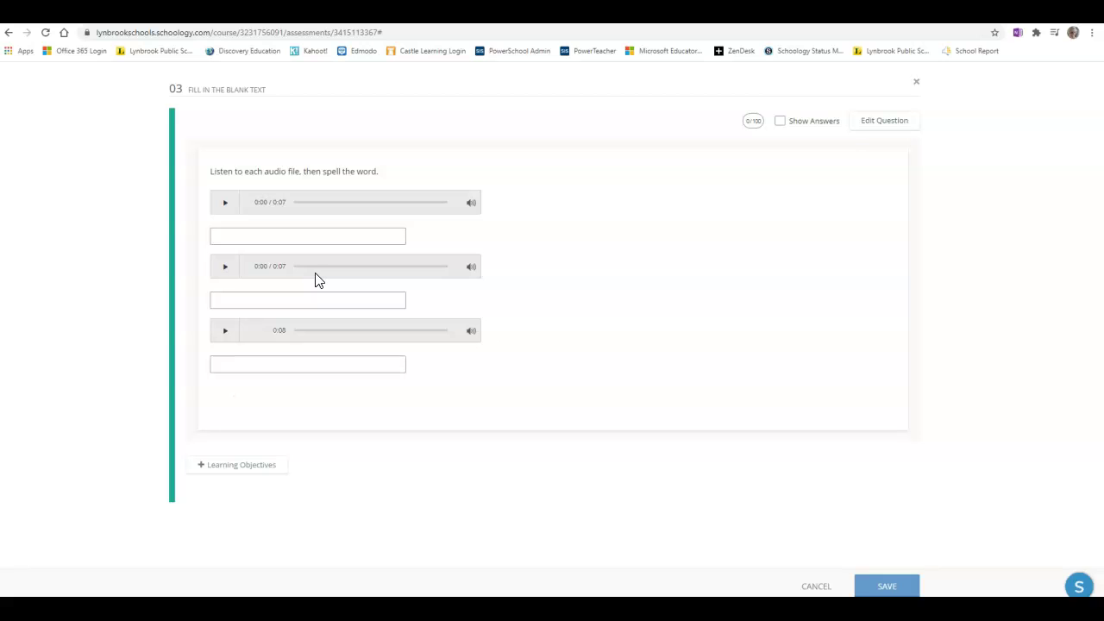
Step: Play the first audio clip of the sample spelling question and activate the answer blank beneath it
left_click(515, 294)
left_click(225, 212)
left_click(225, 205)
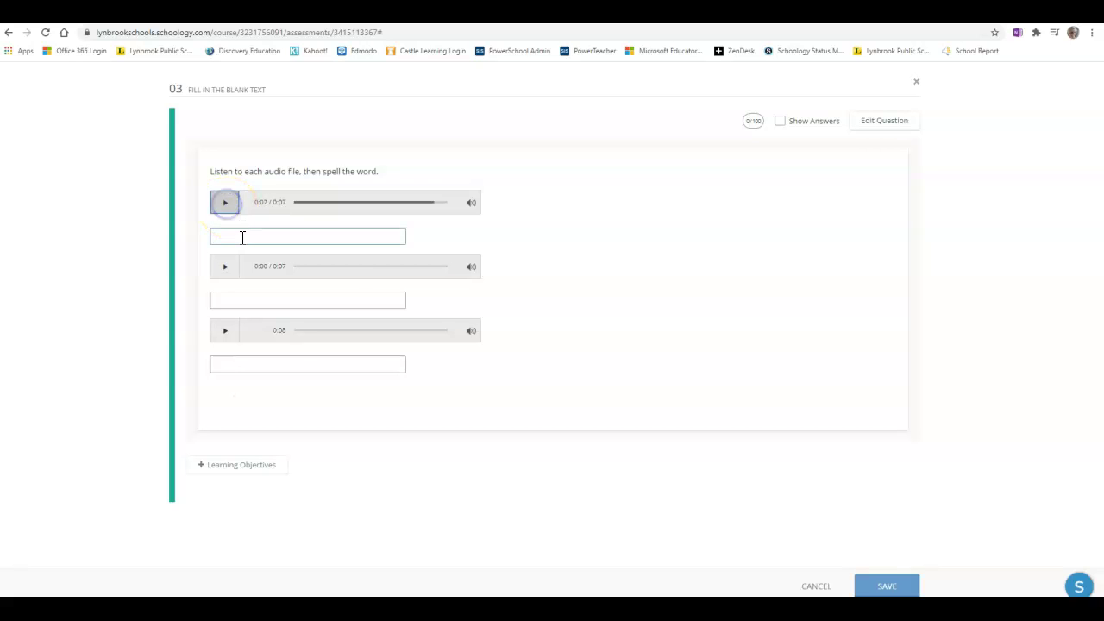
left_click(234, 238)
left_click(241, 238)
Step: Add a new Fill in the Blank Text question to the Schoology Assessment Overview
left_click(180, 356)
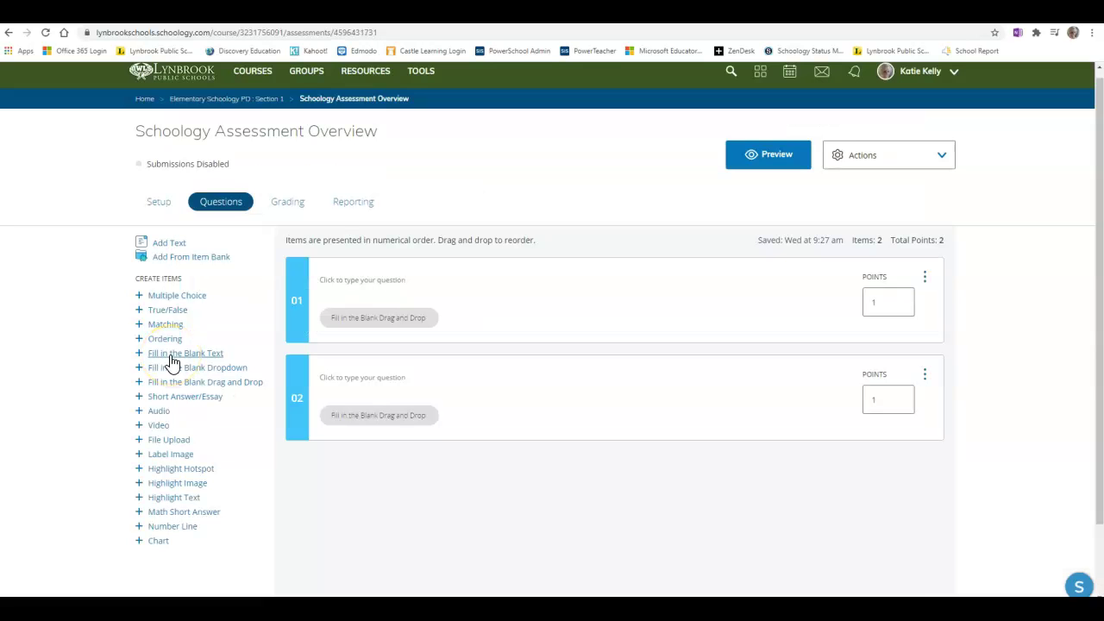
left_click(191, 359)
left_click(204, 355)
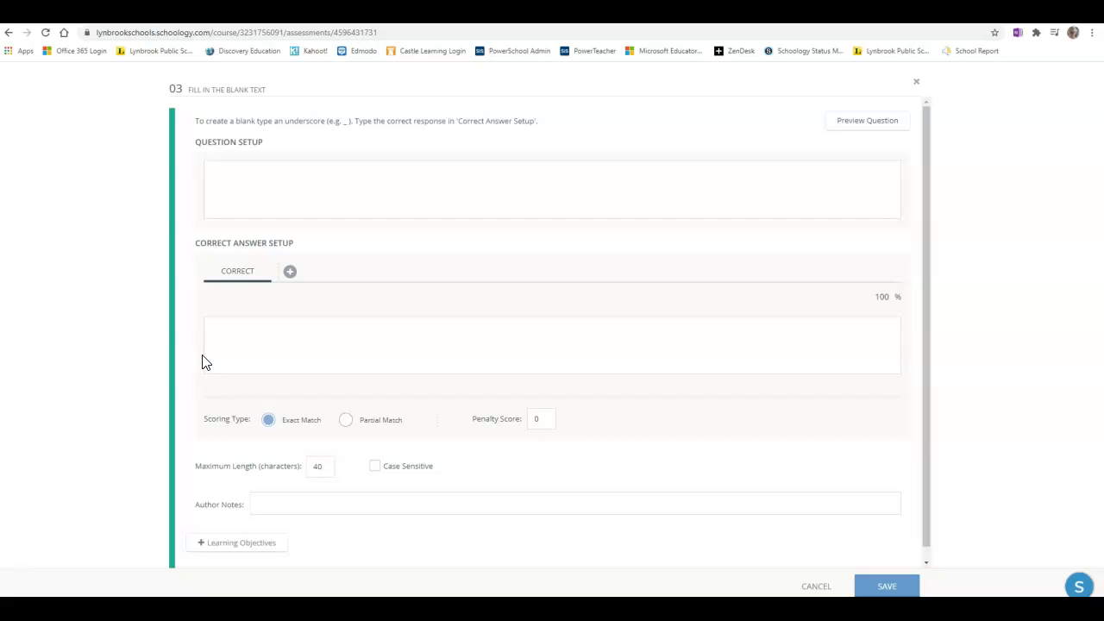
left_click(233, 175)
left_click(231, 338)
Step: Enter the question text "We hold these" followed by two underscore response blanks
left_click(235, 188)
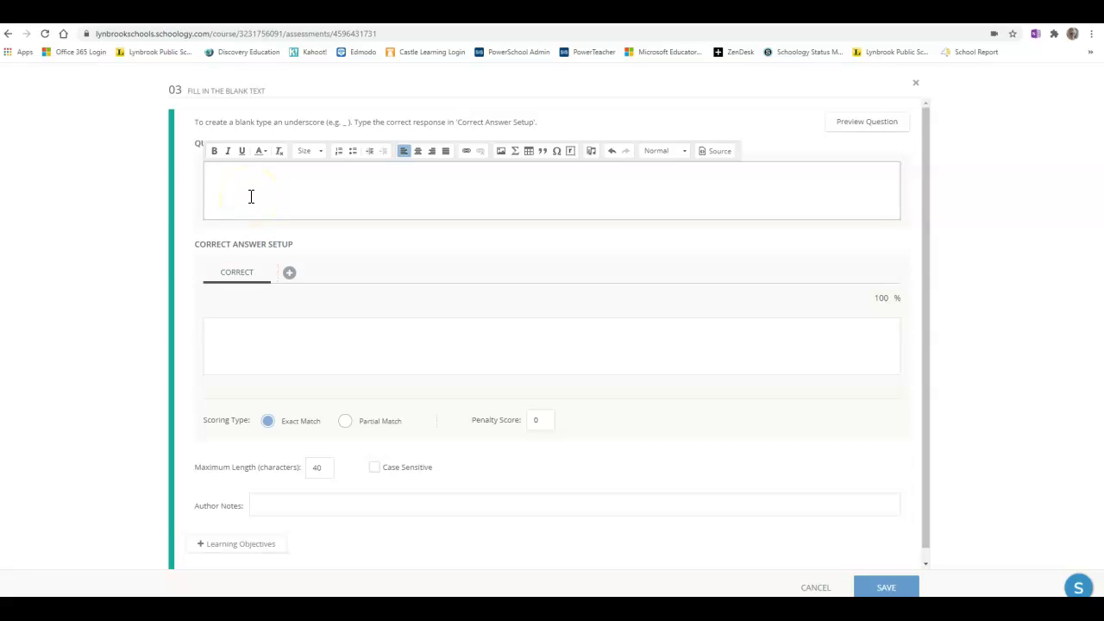
left_click(271, 172)
type("_")
left_click(338, 181)
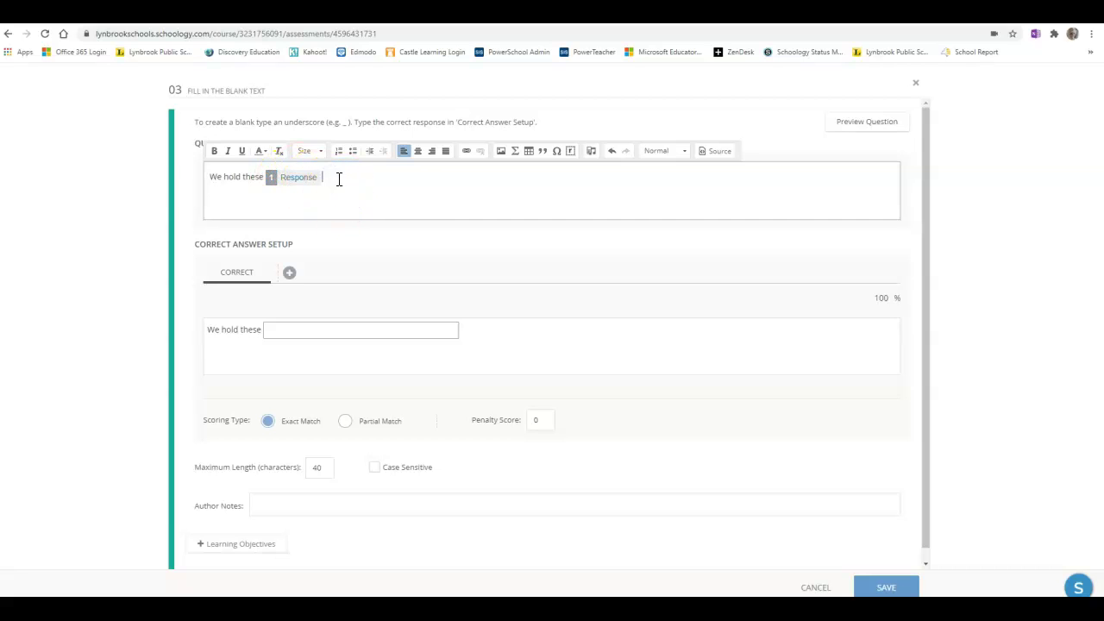
left_click(570, 153)
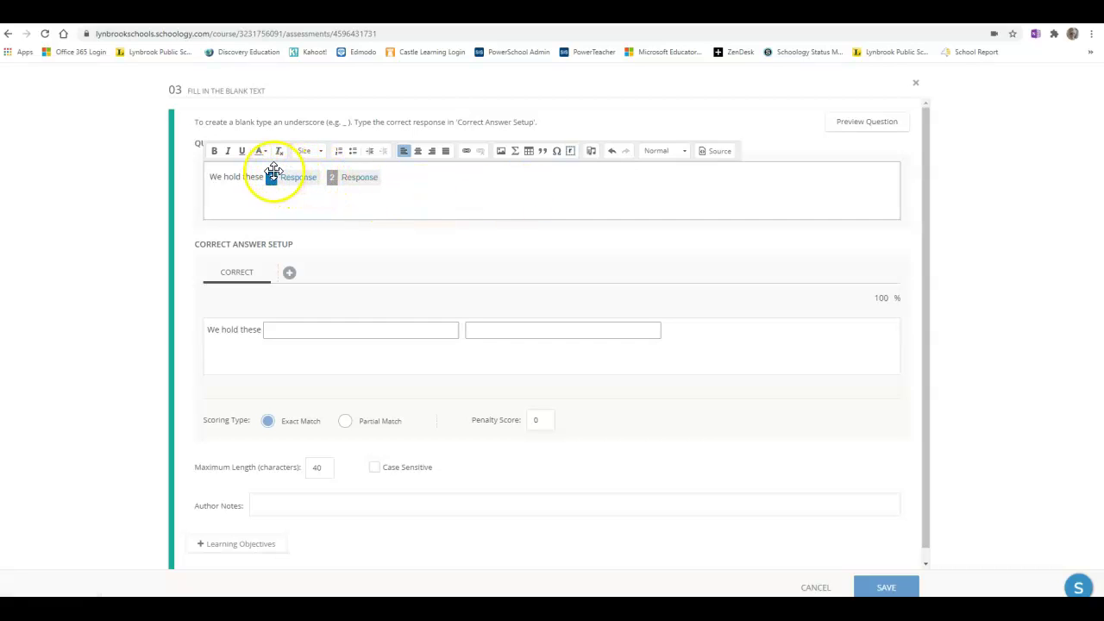
Step: Extend the question to "We hold these _ to be self _. That all men are created _." with correct answers truths, evident and equal
left_click(283, 329)
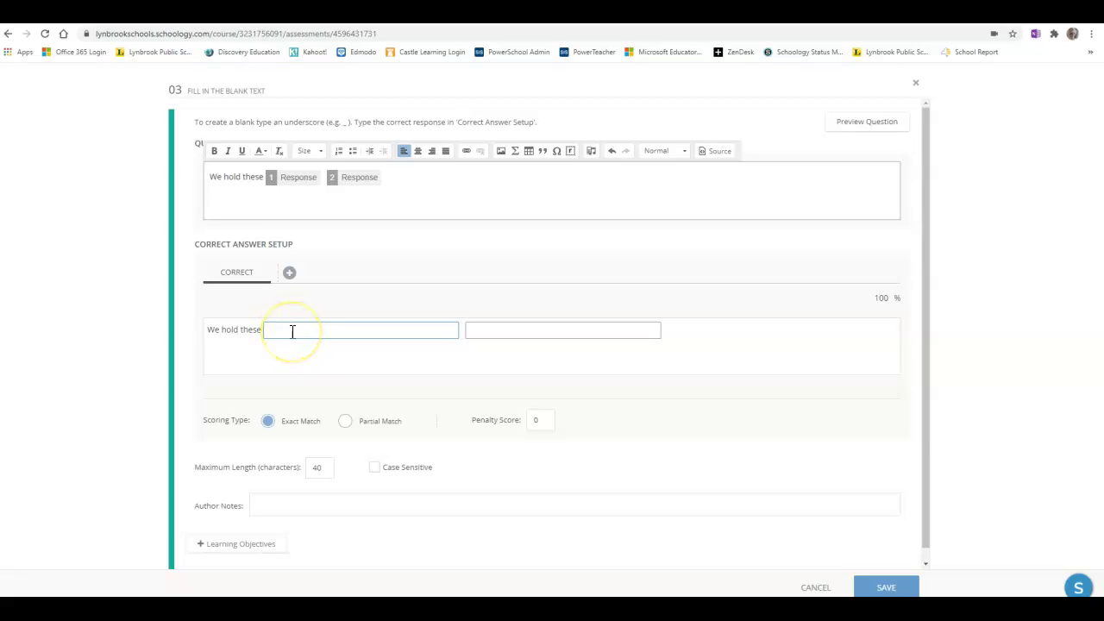
left_click(496, 330)
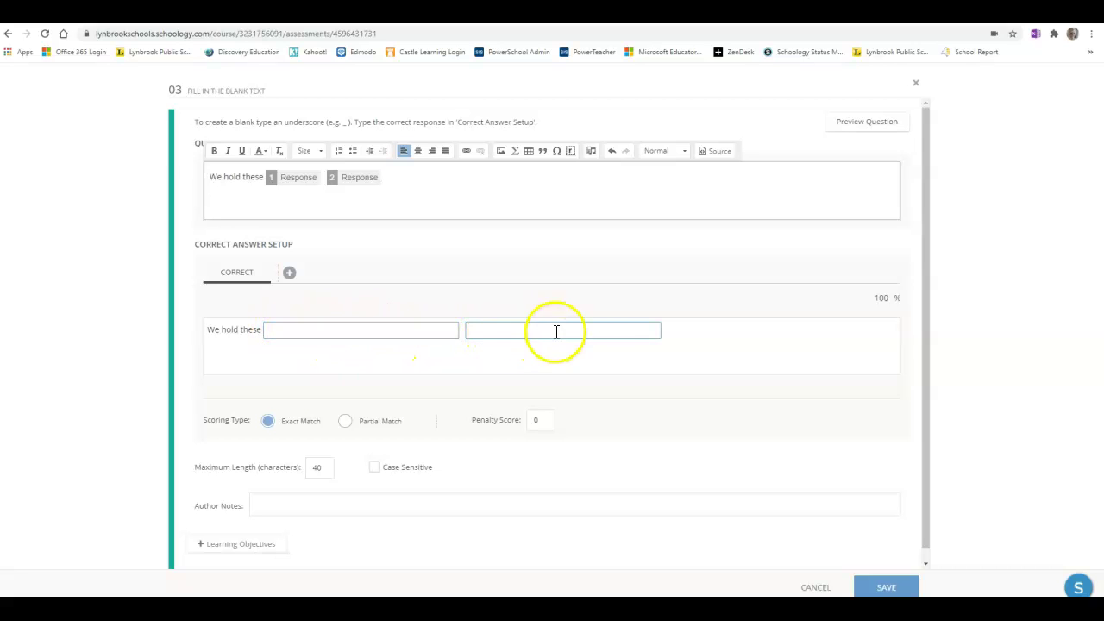
left_click(405, 169)
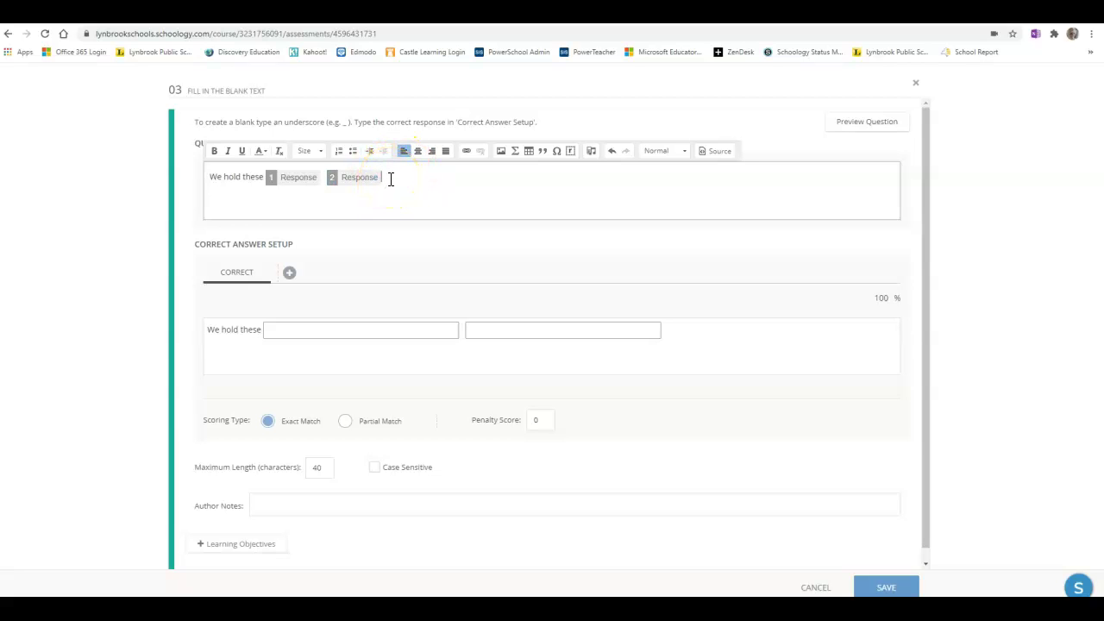
left_click(293, 318)
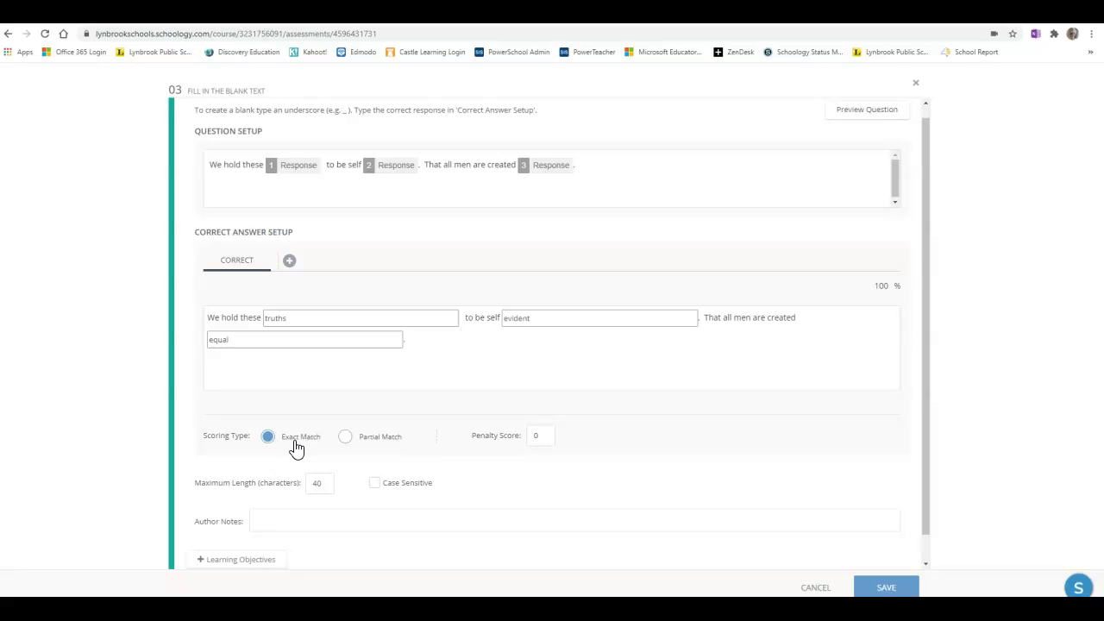
Step: Add an alternate answer set for the question's three blanks in the correct answer setup
left_click(381, 448)
left_click(291, 265)
left_click(290, 261)
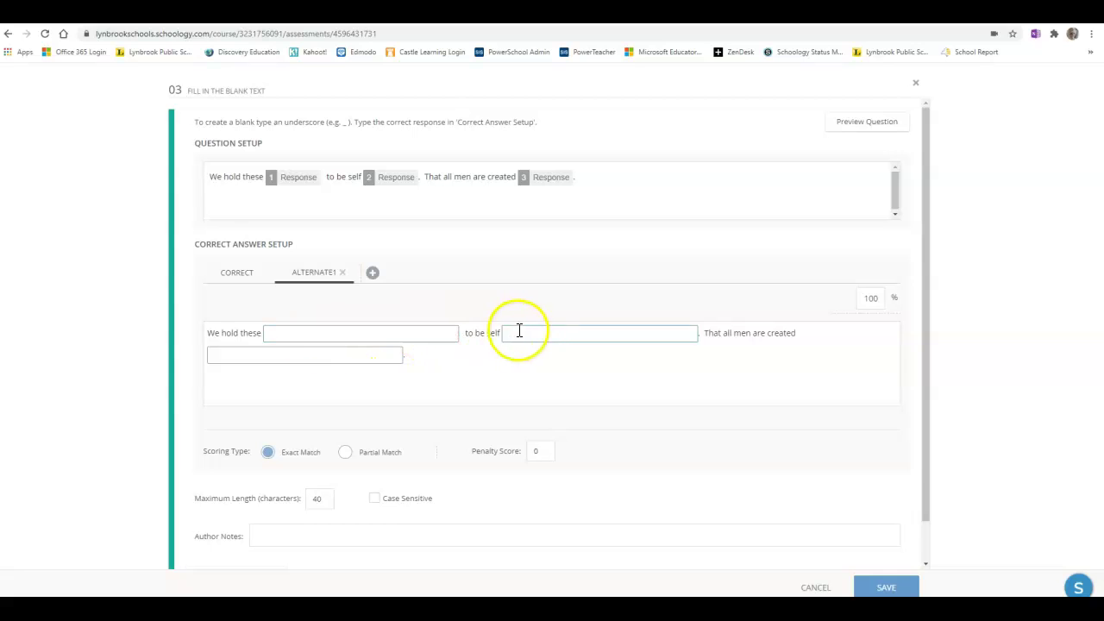
left_click(302, 360)
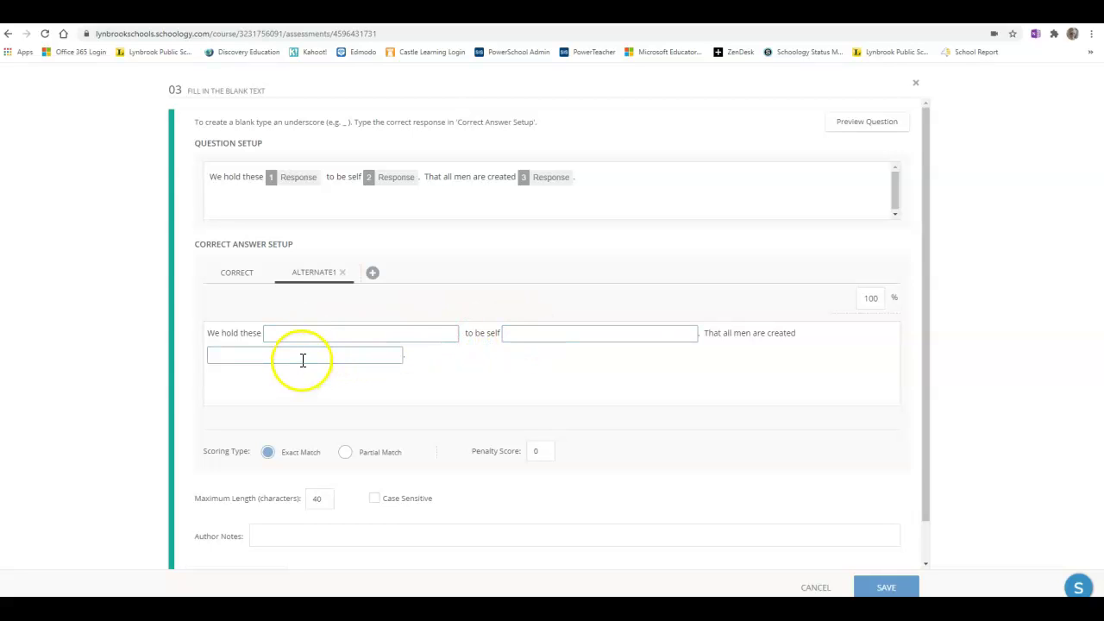
Step: Preview the question as students see it and return to editing its answer setup
left_click(851, 125)
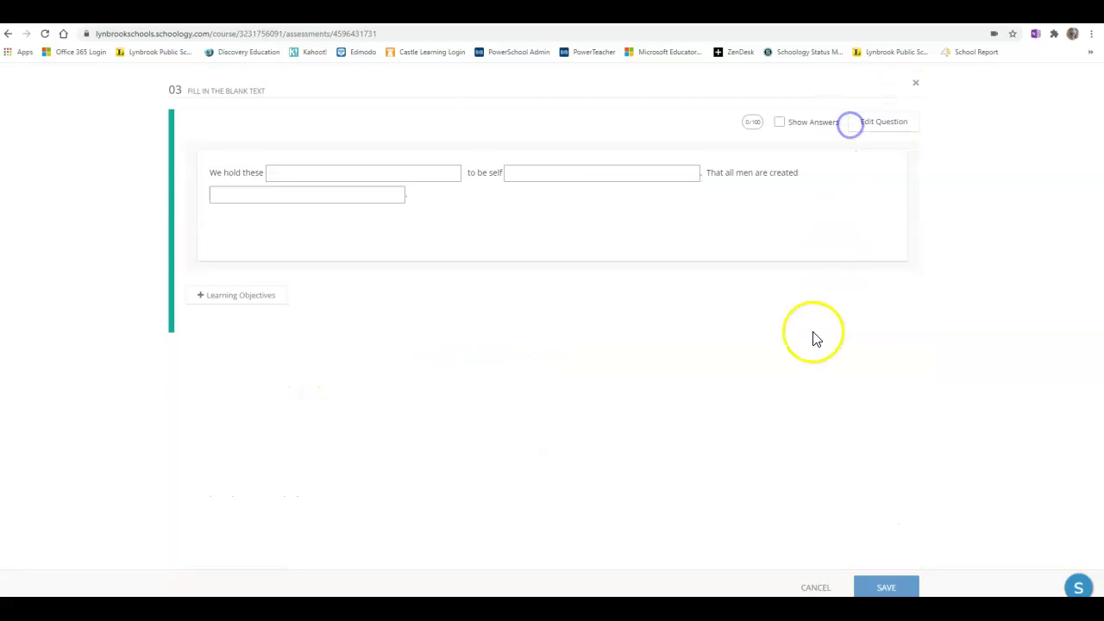
left_click(883, 125)
scroll(762, 387, "down", 1)
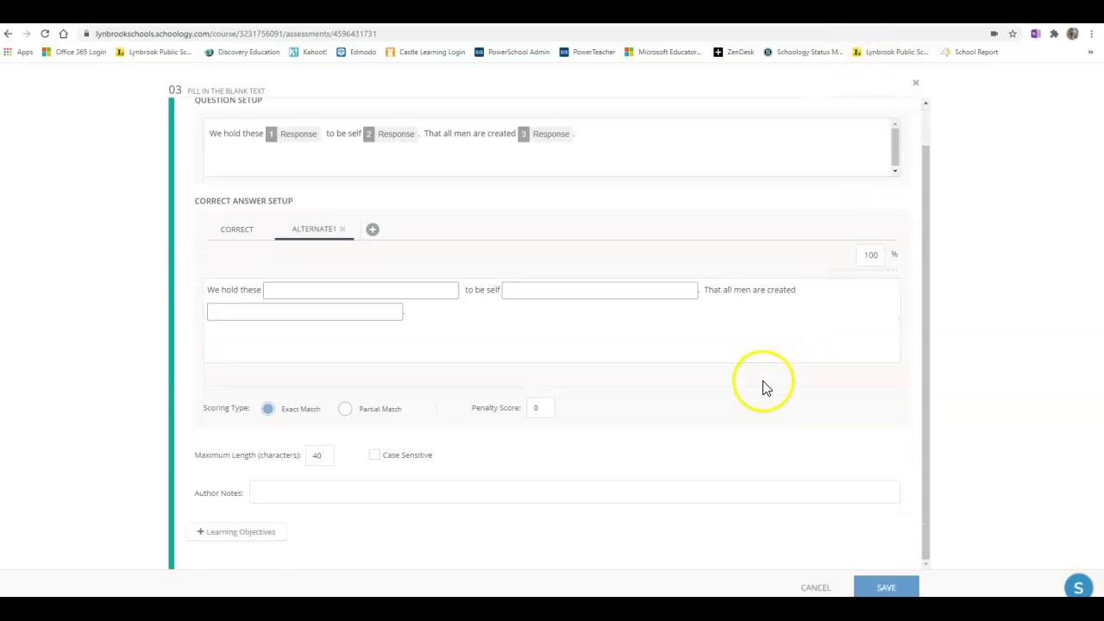